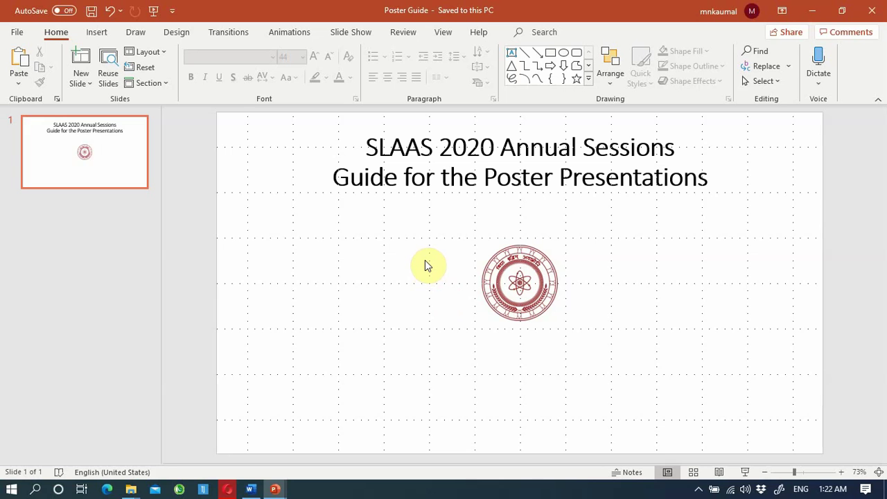
- Set a custom slide size of 48 in wide by 36 in high, choosing Ensure Fit
left_click(178, 33)
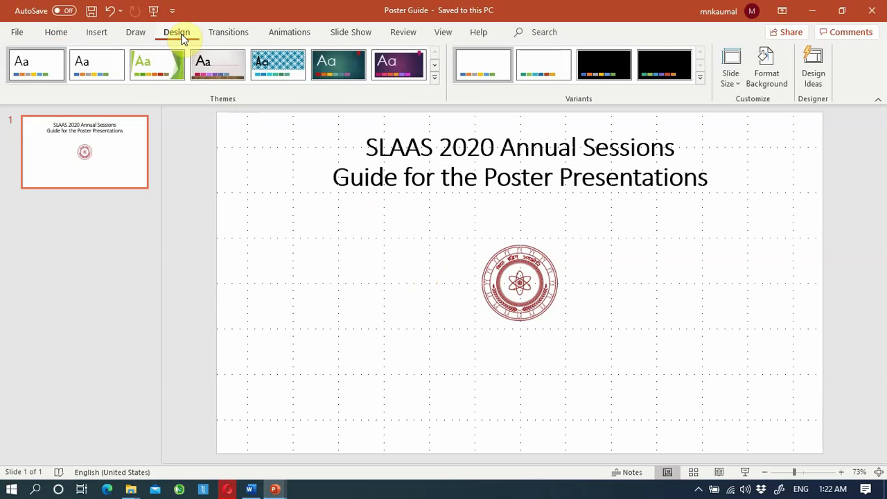
left_click(739, 86)
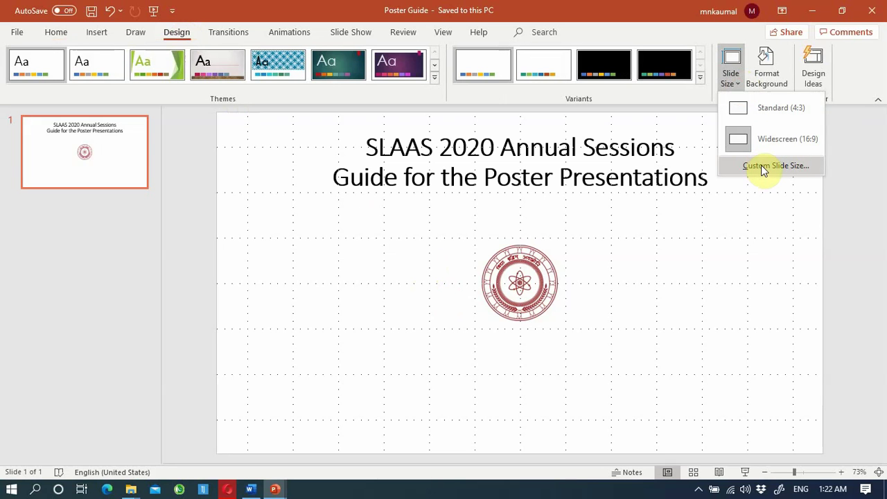
left_click(761, 165)
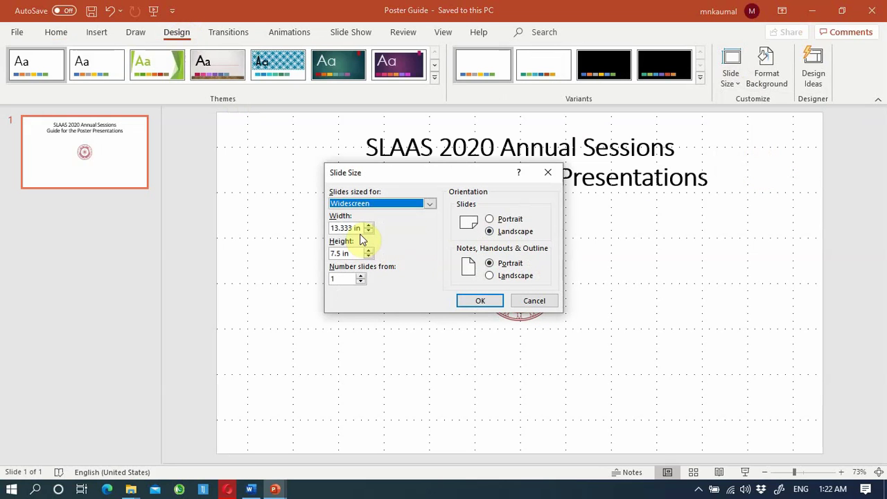
left_click(359, 228)
left_click_drag(359, 228, 332, 236)
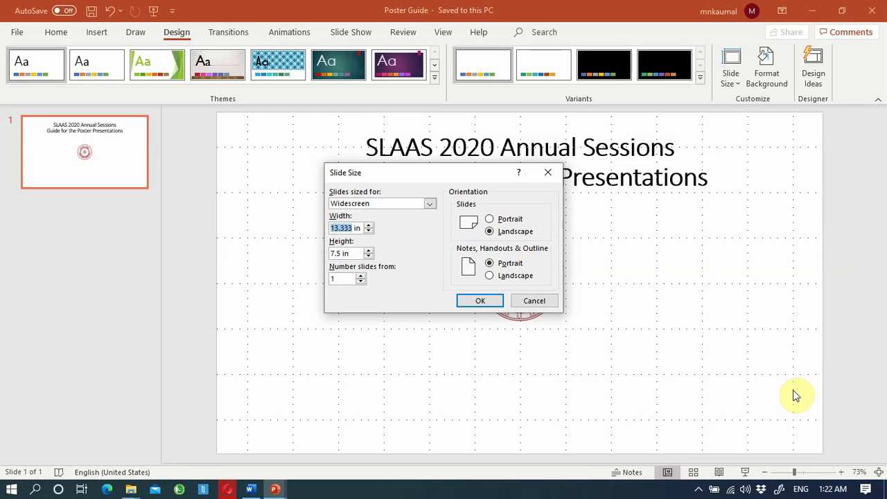
type("48")
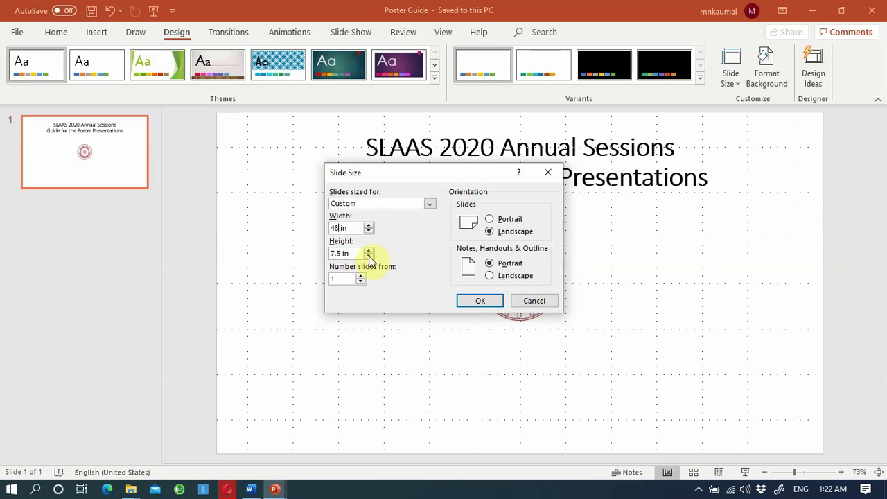
left_click(340, 253)
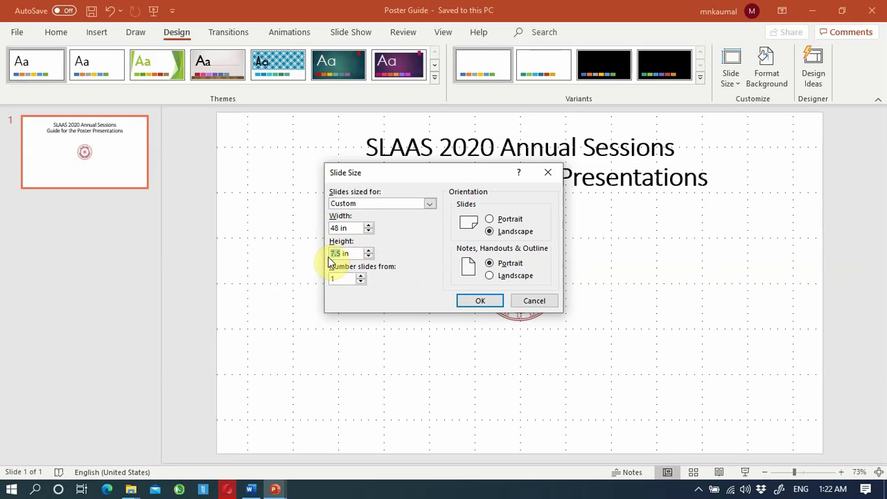
type("36")
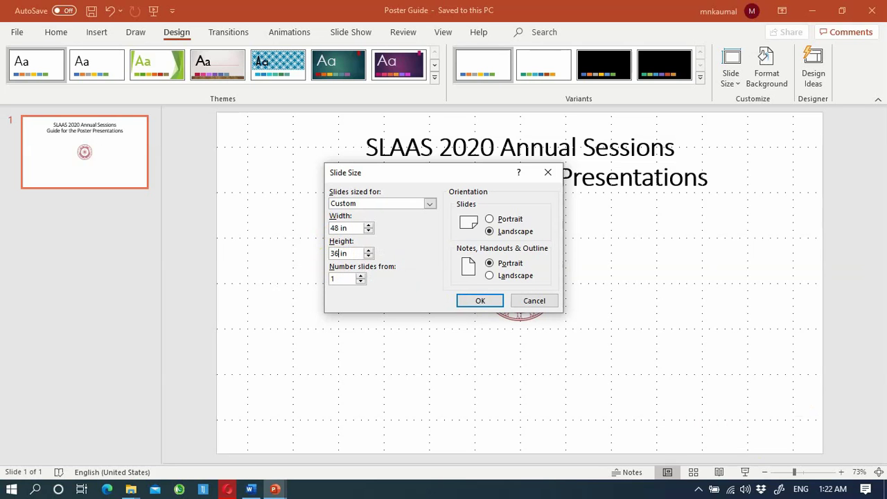
left_click(481, 301)
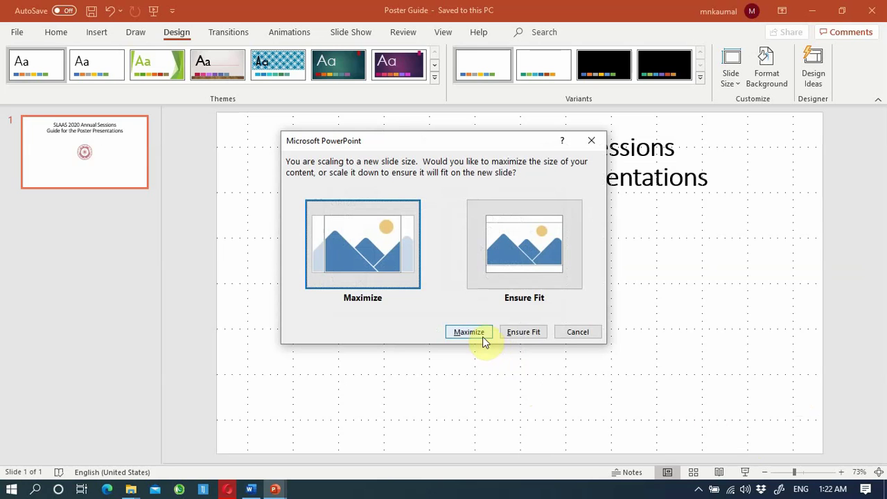
left_click(513, 332)
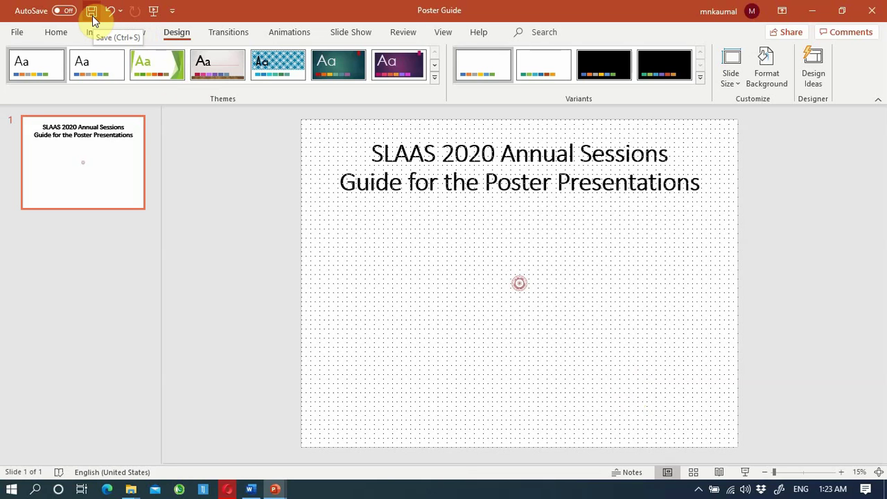
- Save a PDF copy named Poster Guide in SLAAS2020 and go back to the slide
left_click(18, 32)
left_click(52, 205)
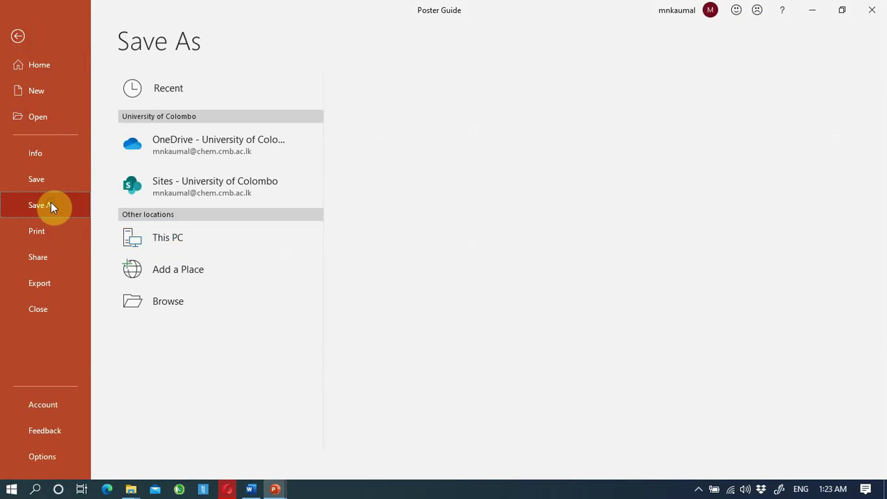
left_click(552, 117)
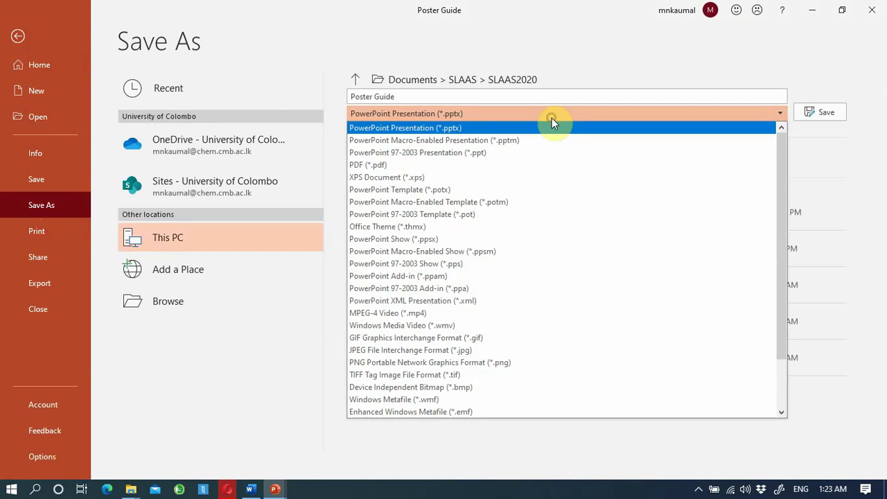
left_click(473, 165)
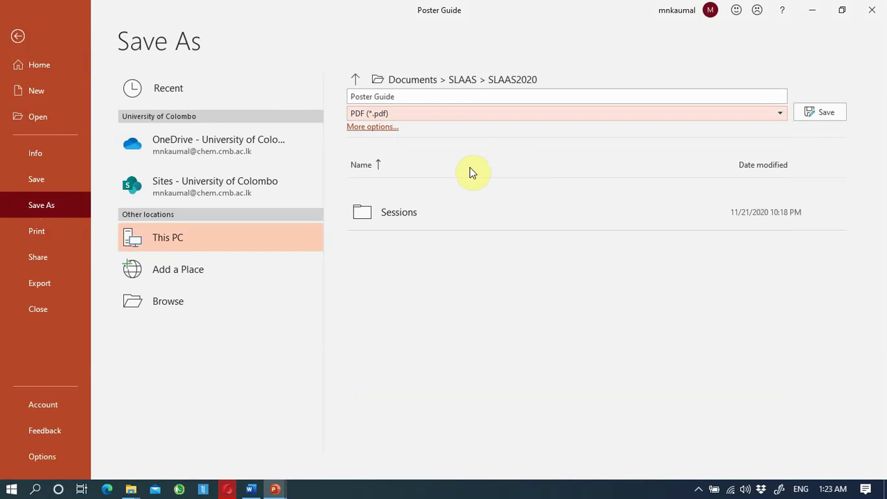
left_click(815, 114)
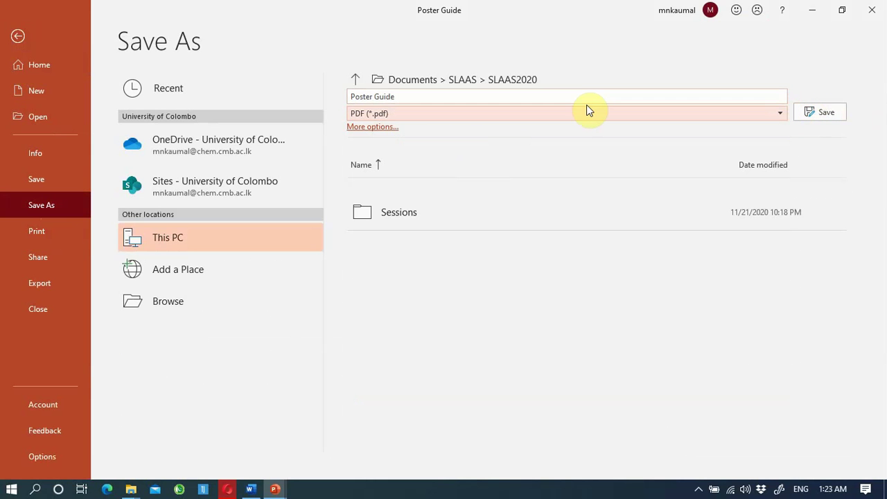
left_click(11, 40)
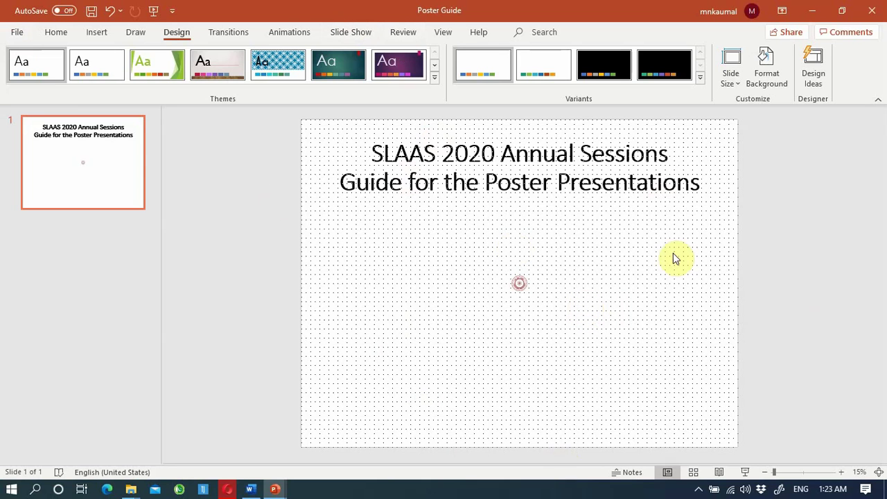
- Start Record Slide Show from the current poster title slide
left_click(360, 35)
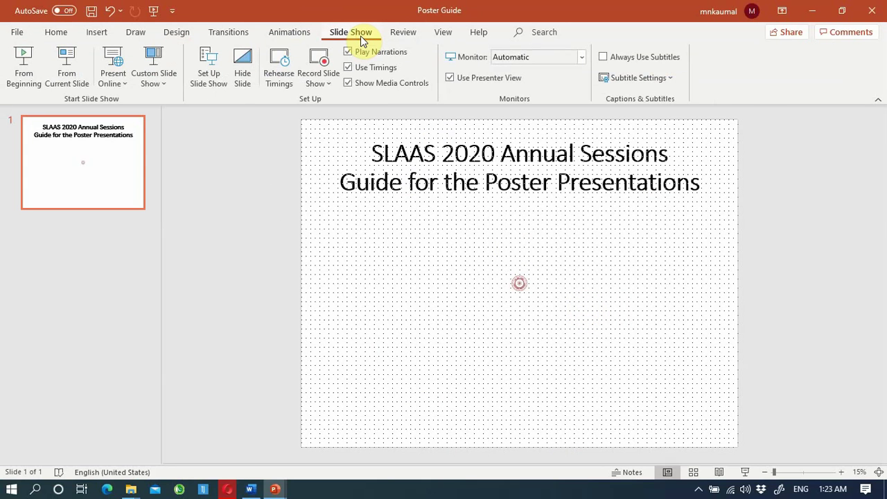
left_click(329, 84)
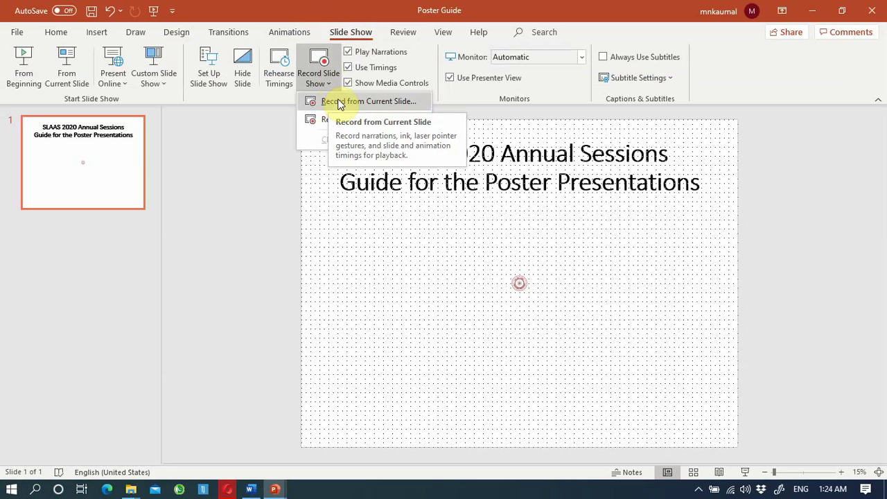
left_click(341, 101)
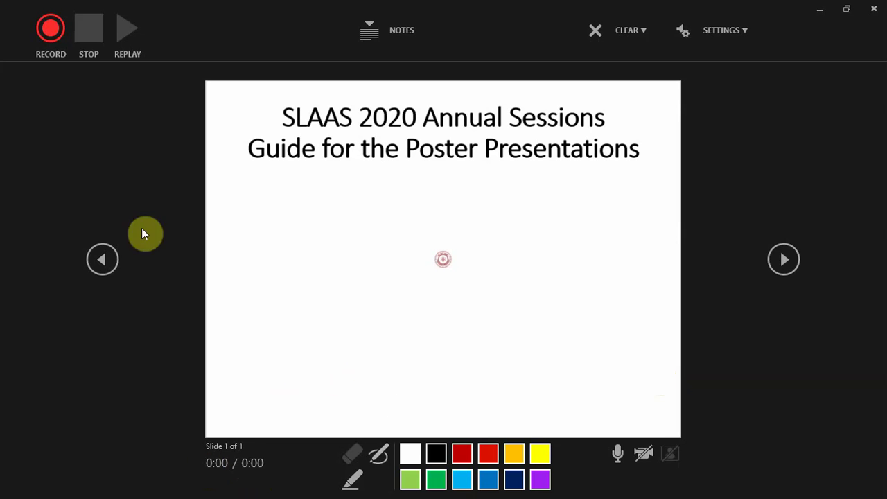
- Record a first narration take, then clear the recording on the current slide
left_click(40, 34)
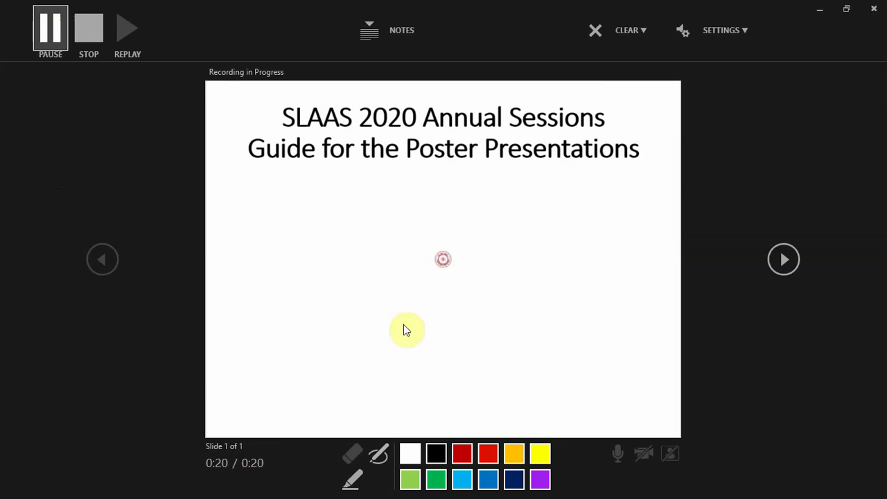
left_click(89, 31)
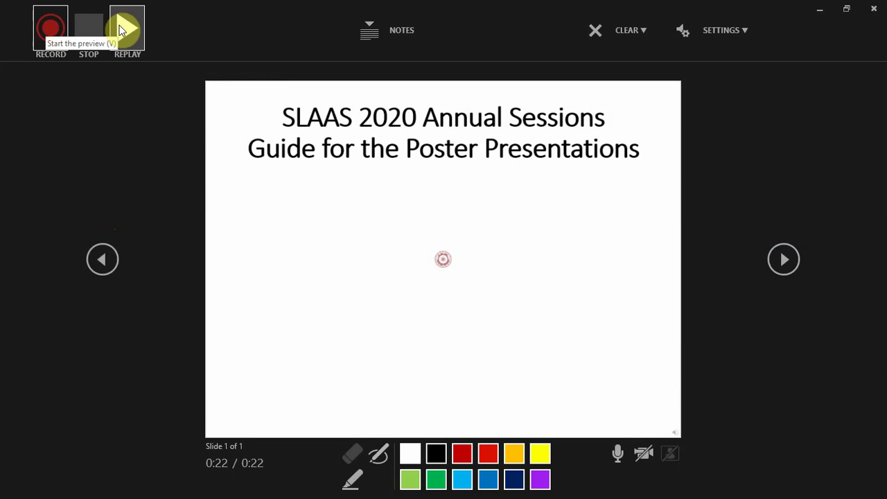
left_click(646, 31)
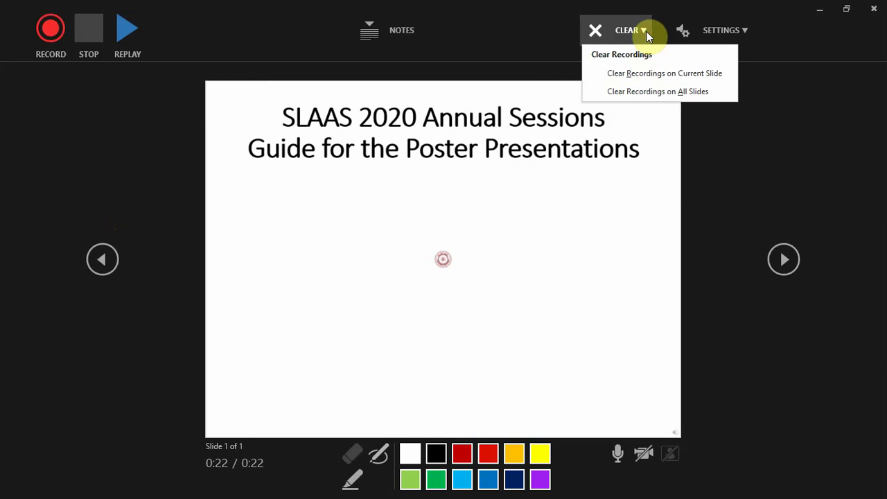
left_click(646, 74)
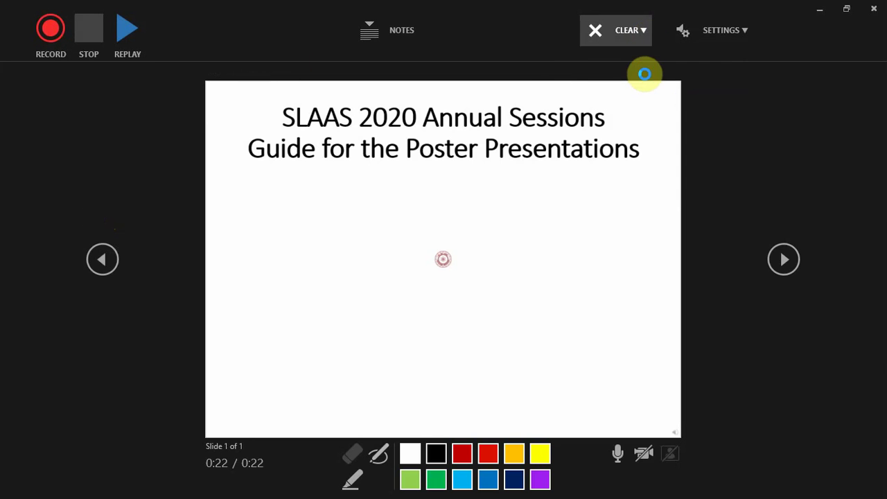
- Record a new 4-second narration and close the recording window
left_click(49, 33)
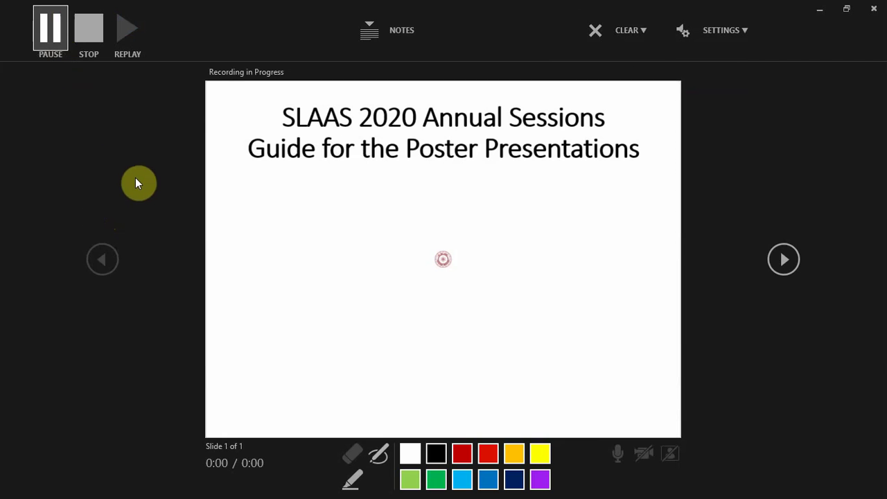
left_click(84, 38)
left_click(873, 9)
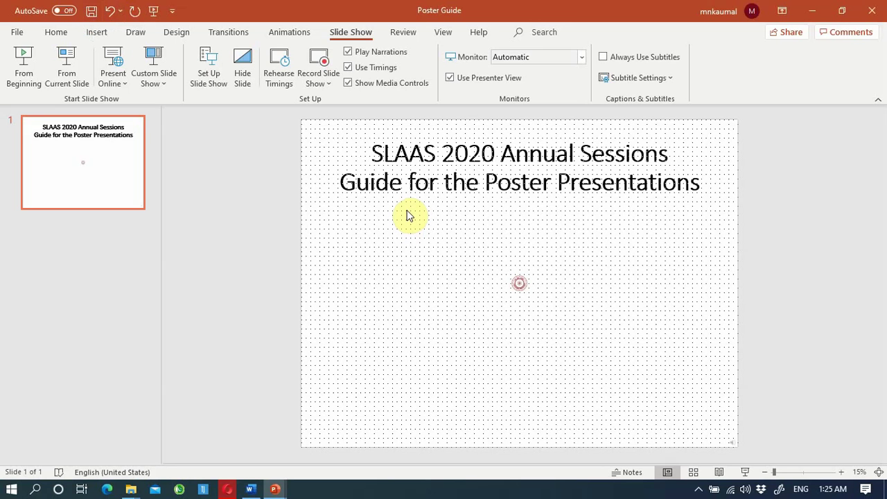
- Export as a video at HD (720p) with recorded timings and narrations
left_click(18, 33)
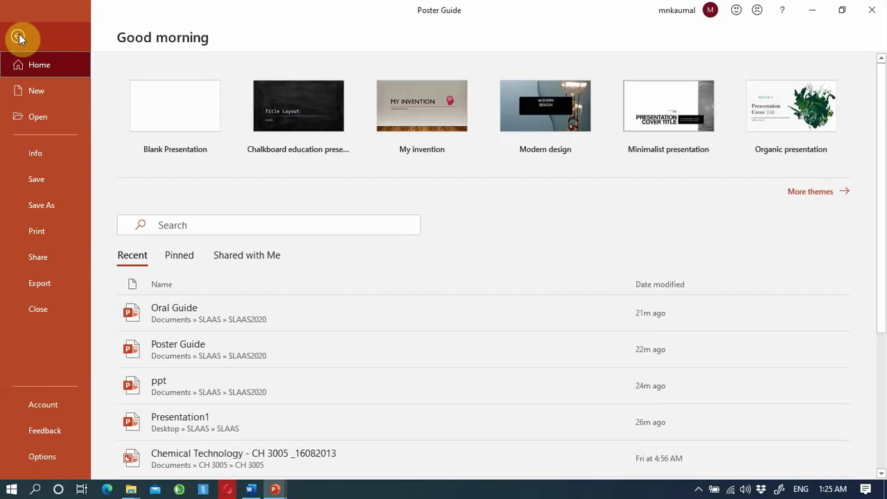
left_click(56, 286)
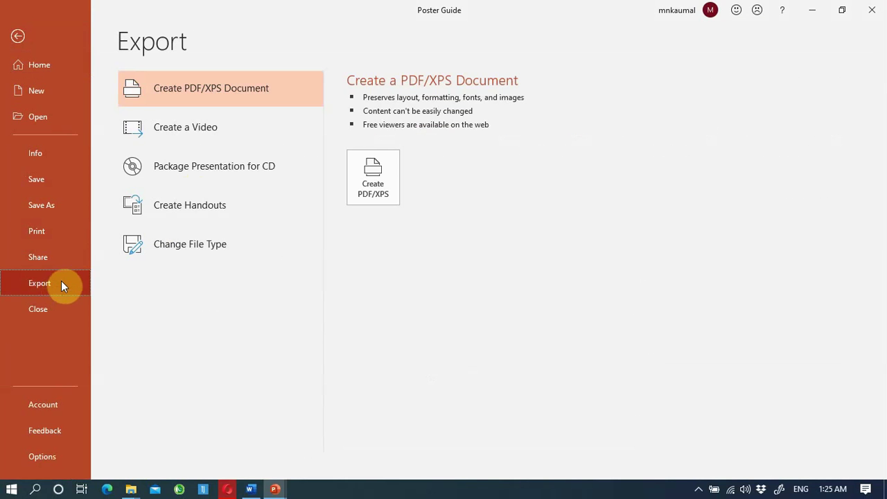
left_click(209, 131)
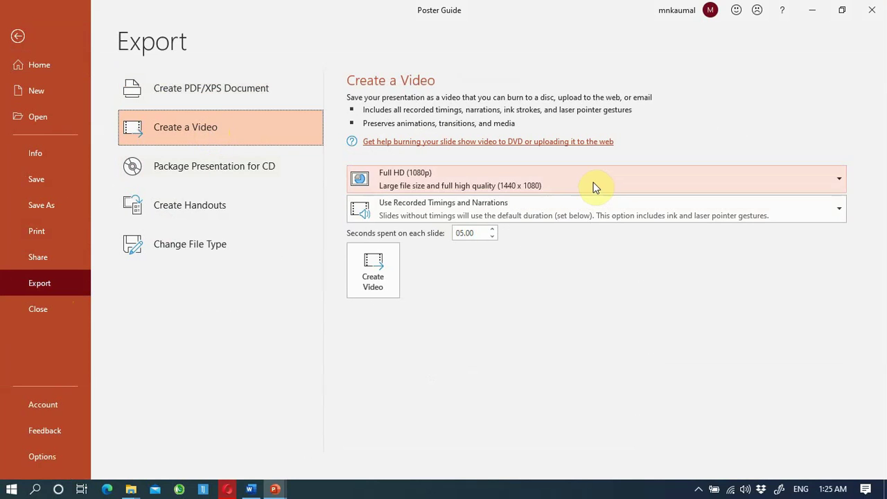
left_click(594, 181)
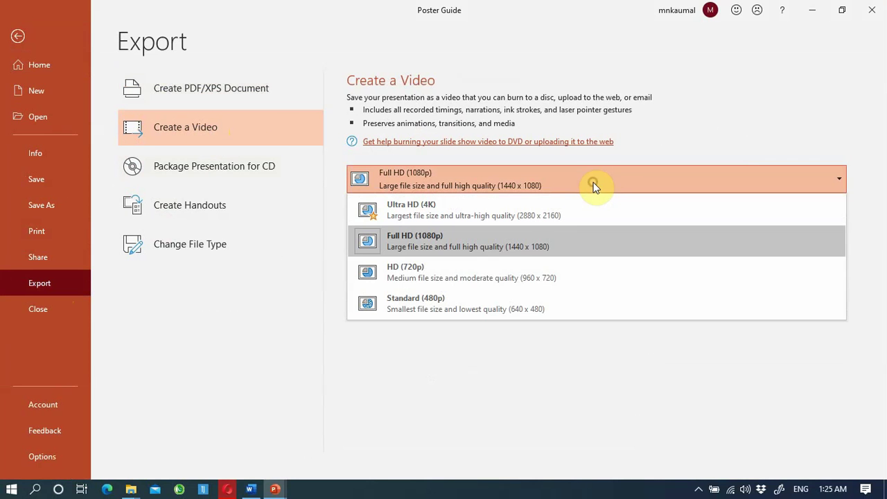
left_click(498, 276)
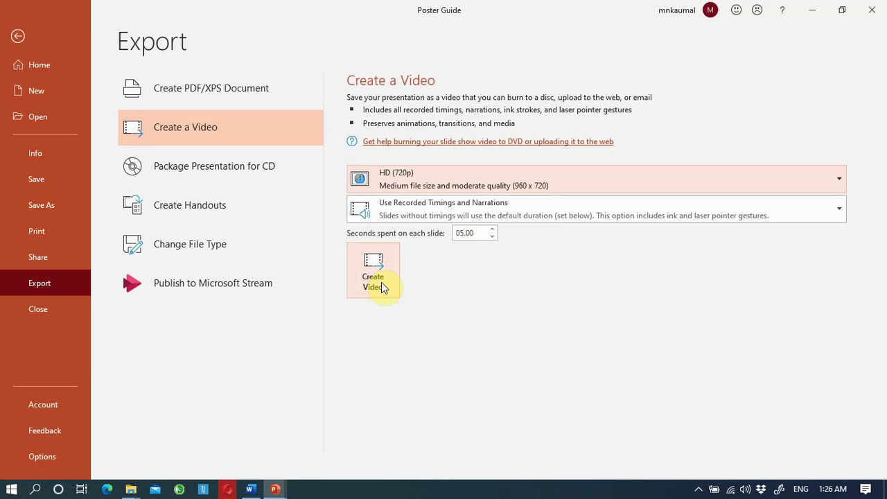
key("Escape")
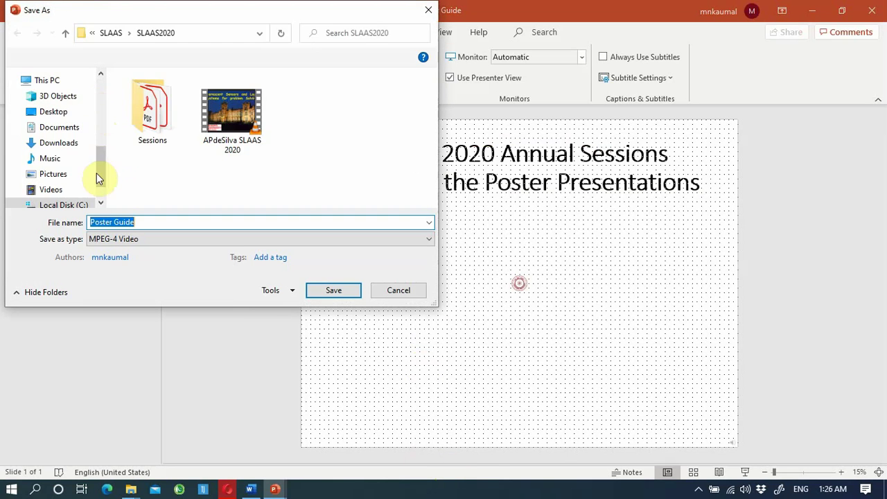
- Save the video as Poster Guide.mp4 in the SLAAS2020 folder
left_click(332, 293)
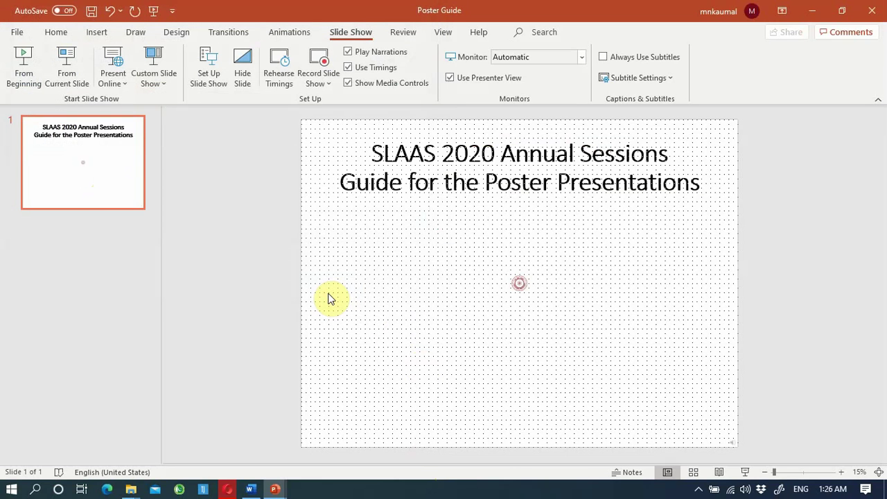